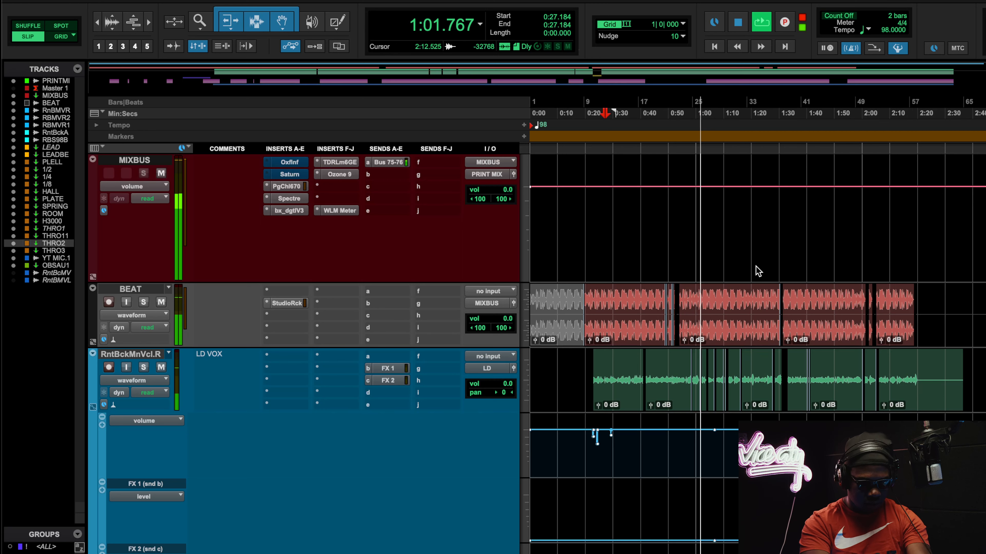
Step: Stop playback, open the Oxford Inflator on the MIXBUS track, and play the mix from 0:53.883
{"action": "left_click", "coordinate": [738, 23]}
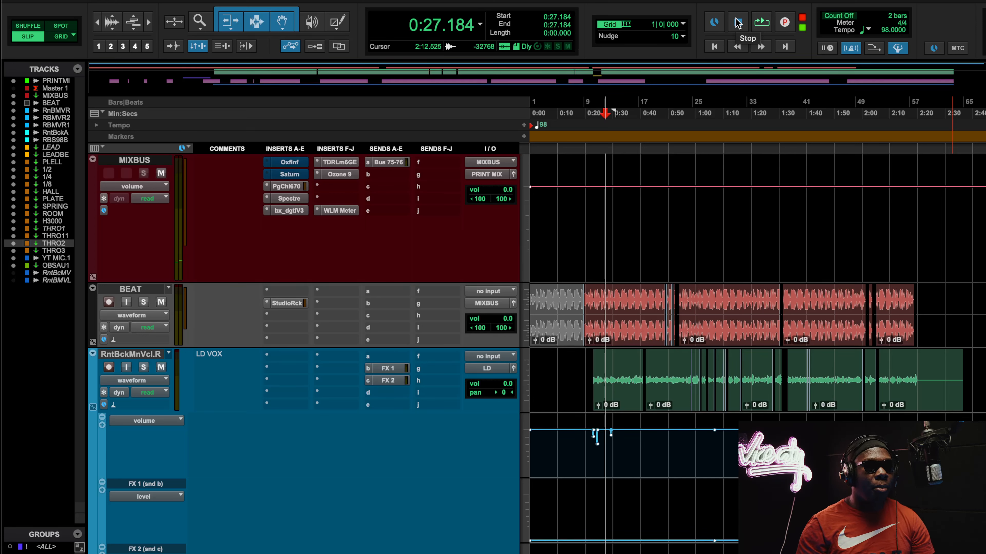
{"action": "left_click", "coordinate": [289, 163]}
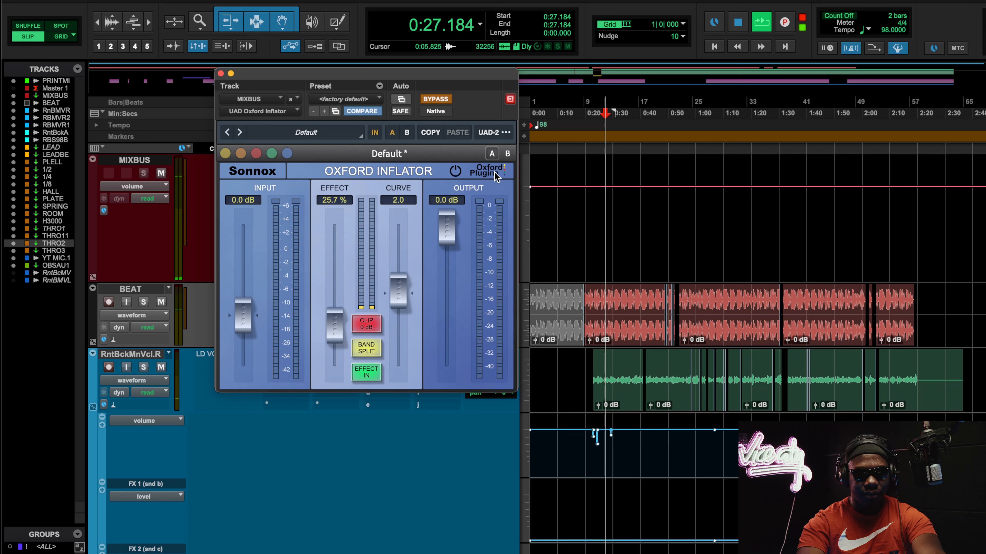
{"action": "key", "text": "space"}
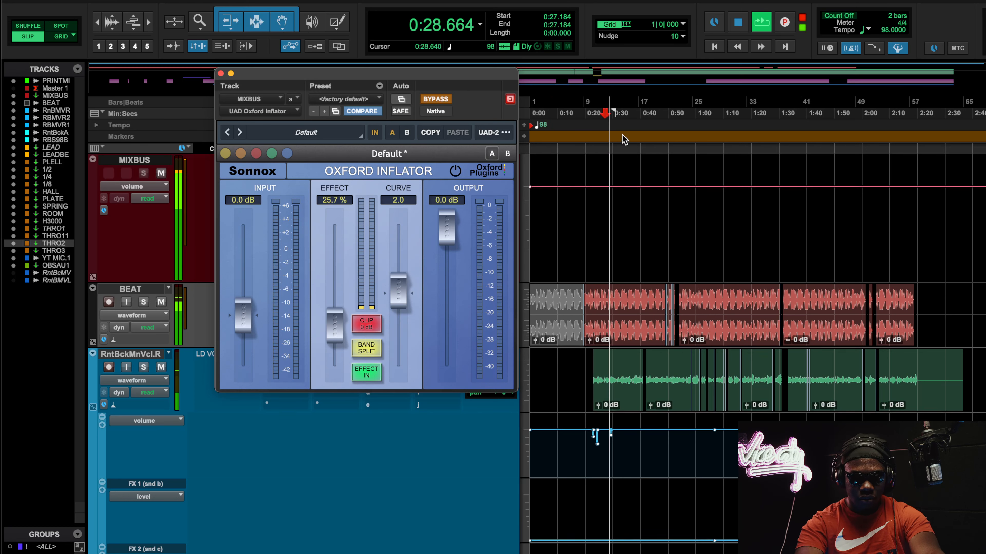
{"action": "left_click", "coordinate": [679, 113]}
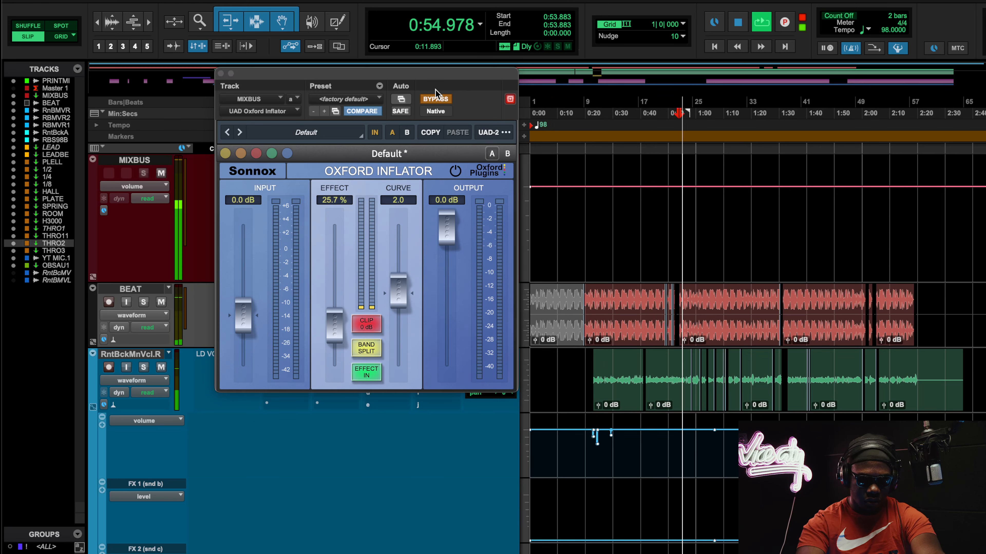
Step: Compare the mix with the Oxford Inflator bypassed and active during playback, and close the plug-in after stopping
{"action": "left_click", "coordinate": [440, 99]}
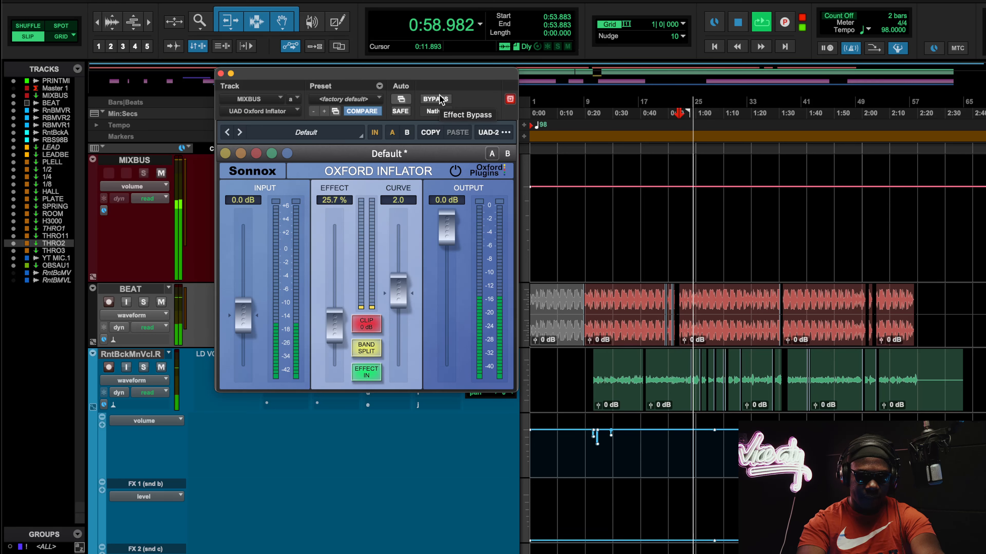
{"action": "left_click", "coordinate": [440, 99]}
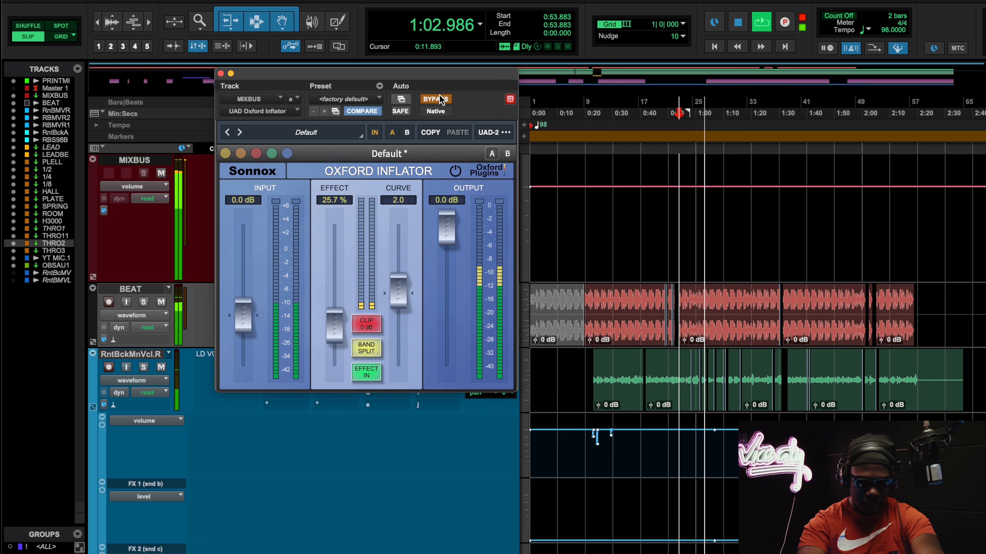
{"action": "left_click", "coordinate": [440, 99]}
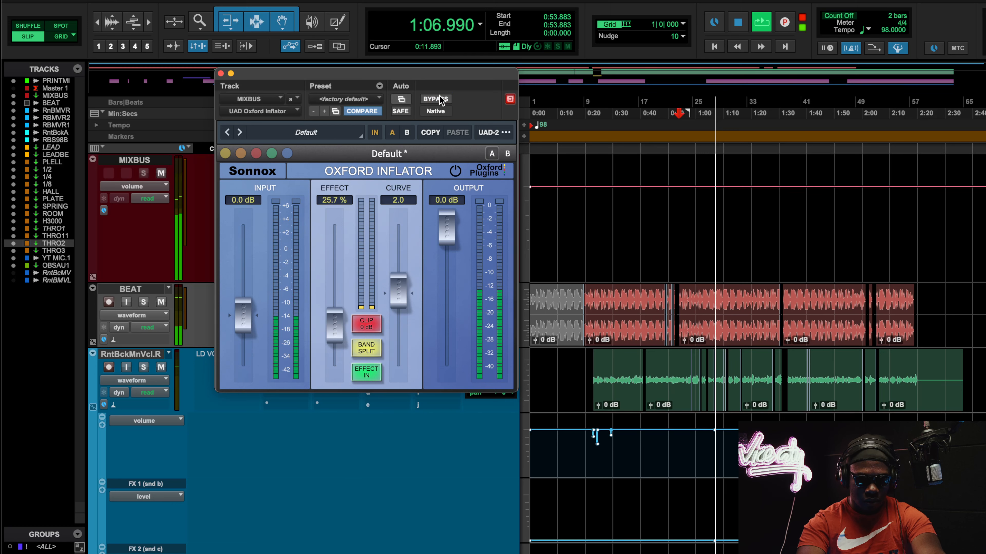
{"action": "left_click", "coordinate": [439, 100]}
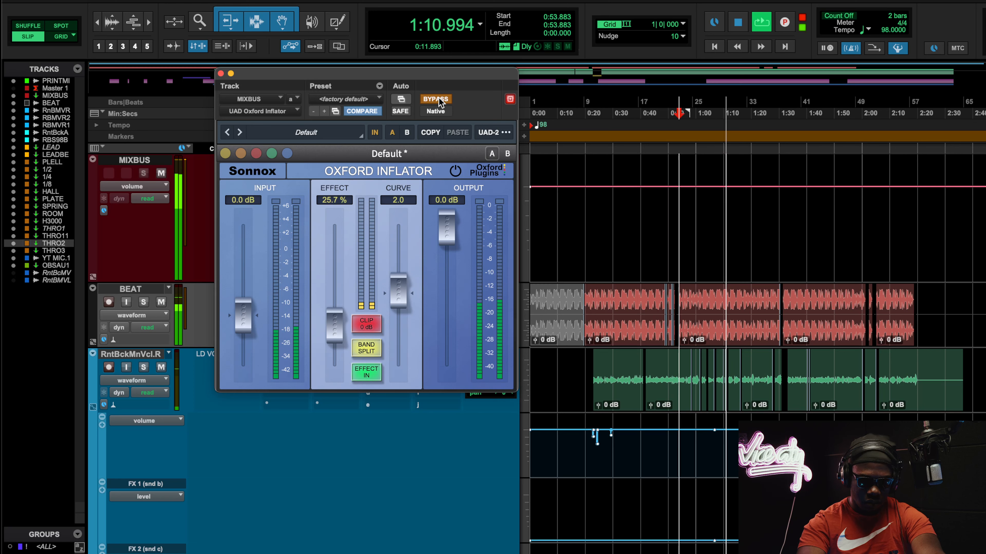
{"action": "left_click", "coordinate": [440, 100]}
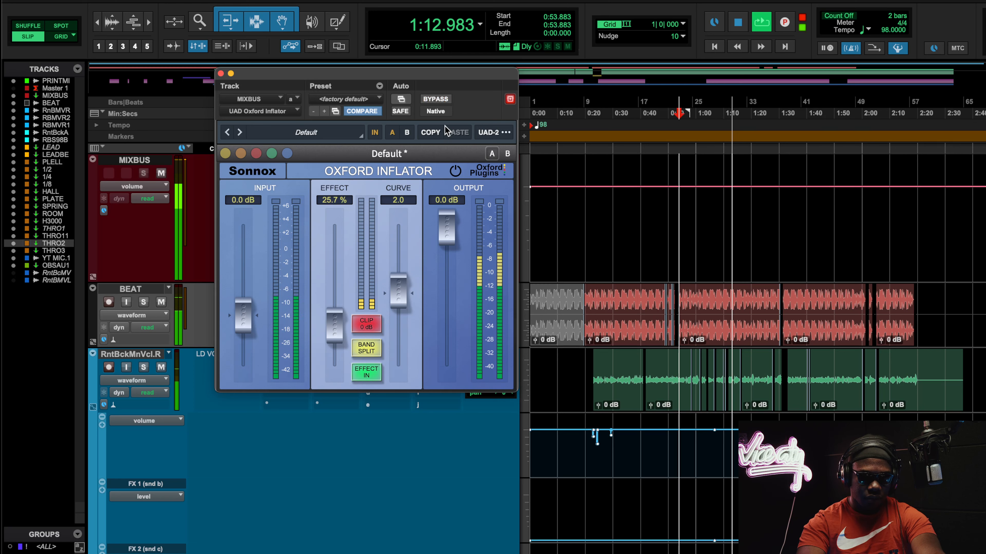
{"action": "key", "text": "space"}
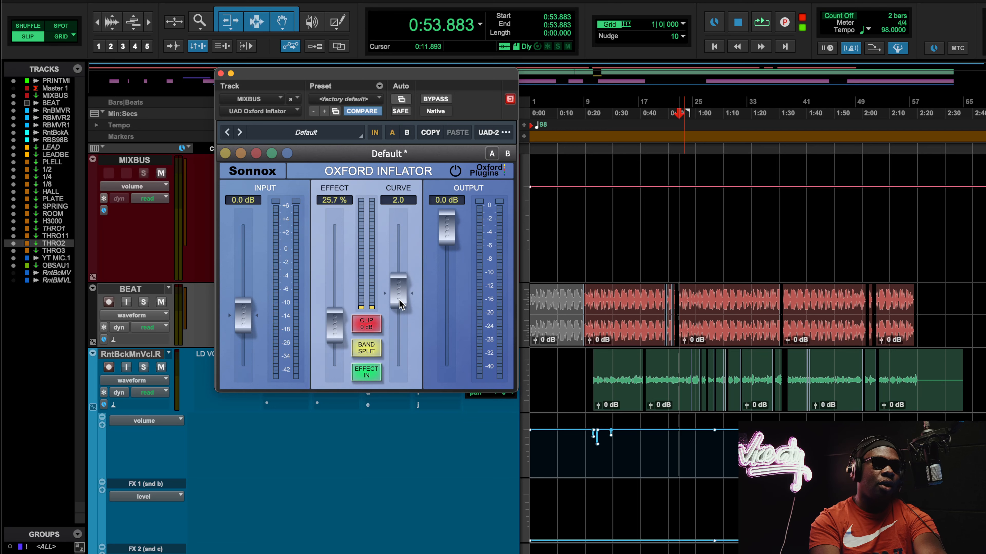
{"action": "left_click", "coordinate": [220, 73]}
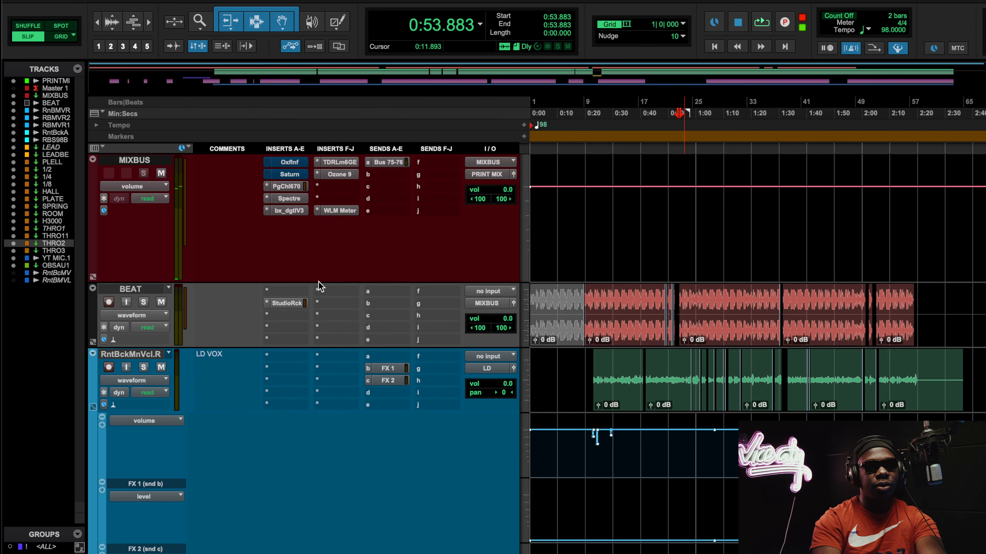
{"action": "scroll", "coordinate": [319, 286], "scroll_direction": "down", "scroll_amount": 10}
{"action": "scroll", "coordinate": [319, 287], "scroll_direction": "down", "scroll_amount": 10}
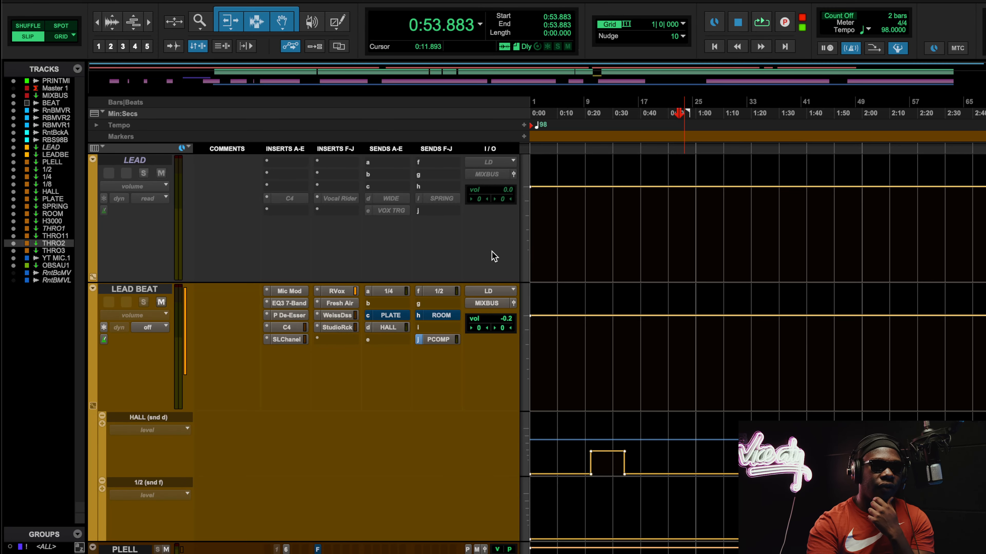
{"action": "scroll", "coordinate": [645, 289], "scroll_direction": "up", "scroll_amount": 10}
{"action": "scroll", "coordinate": [644, 290], "scroll_direction": "up", "scroll_amount": 5}
{"action": "scroll", "coordinate": [644, 290], "scroll_direction": "down", "scroll_amount": 3}
{"action": "scroll", "coordinate": [645, 290], "scroll_direction": "up", "scroll_amount": 2}
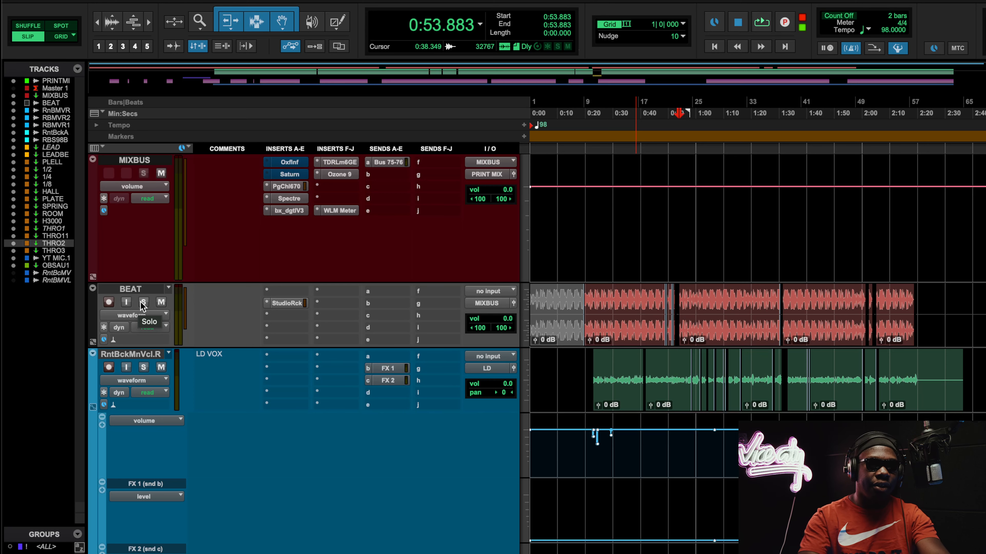
Step: Play the session from 1:00.680 and audition the BEAT track in solo before stopping playback
{"action": "left_click", "coordinate": [699, 107]}
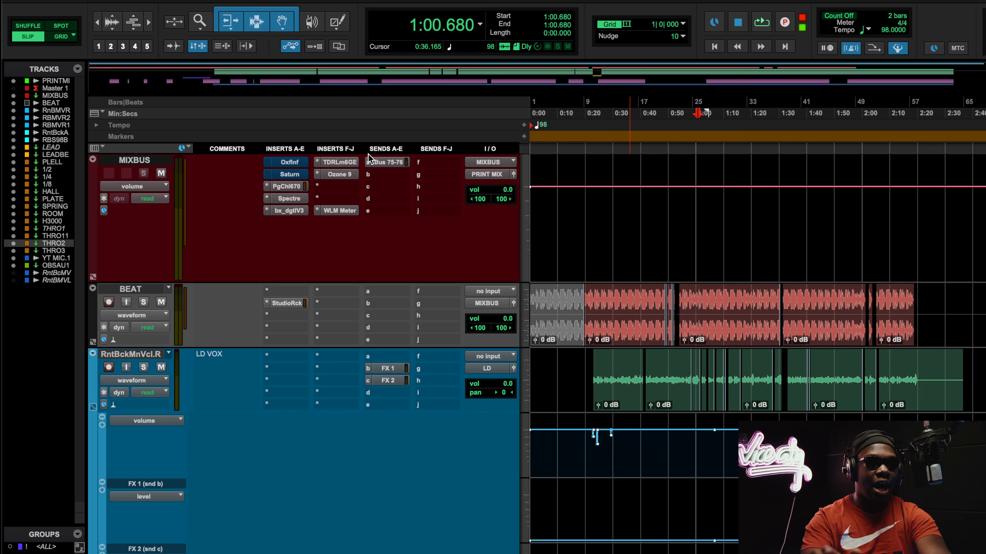
{"action": "key", "text": "space"}
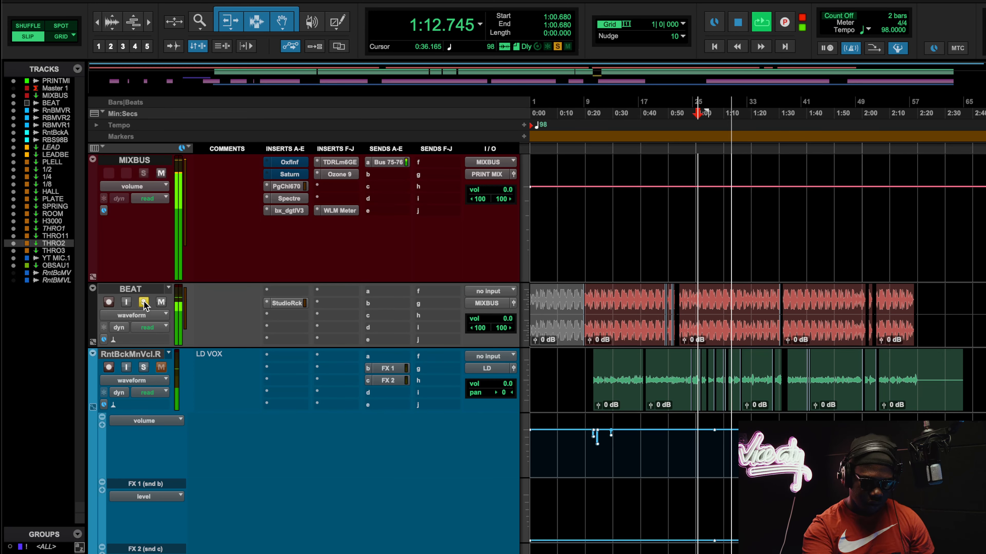
{"action": "key", "text": "space"}
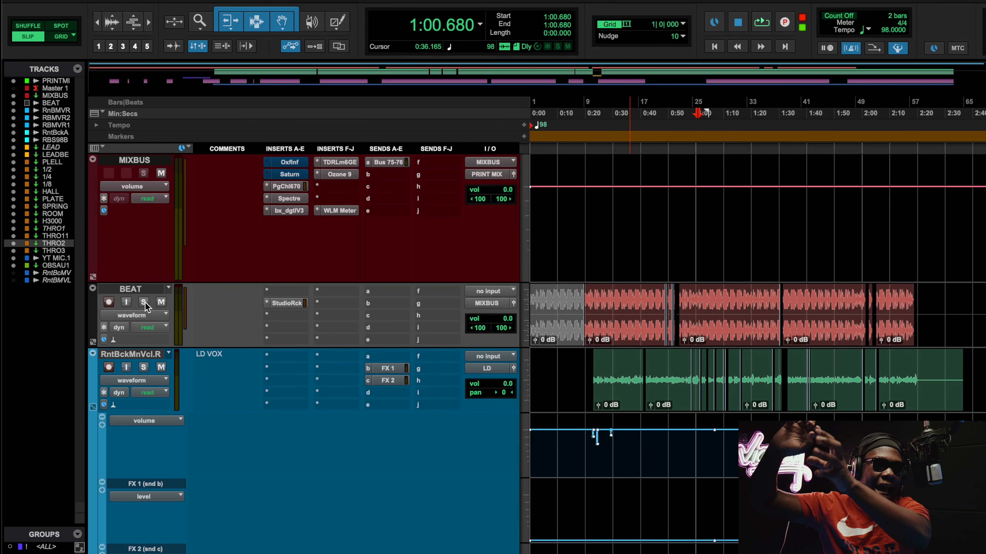
Step: Inspect the EQ3 7-Band and RVox settings on the LEAD BEAT track, leaving only the RVox window open
{"action": "scroll", "coordinate": [303, 379], "scroll_direction": "down", "scroll_amount": 5}
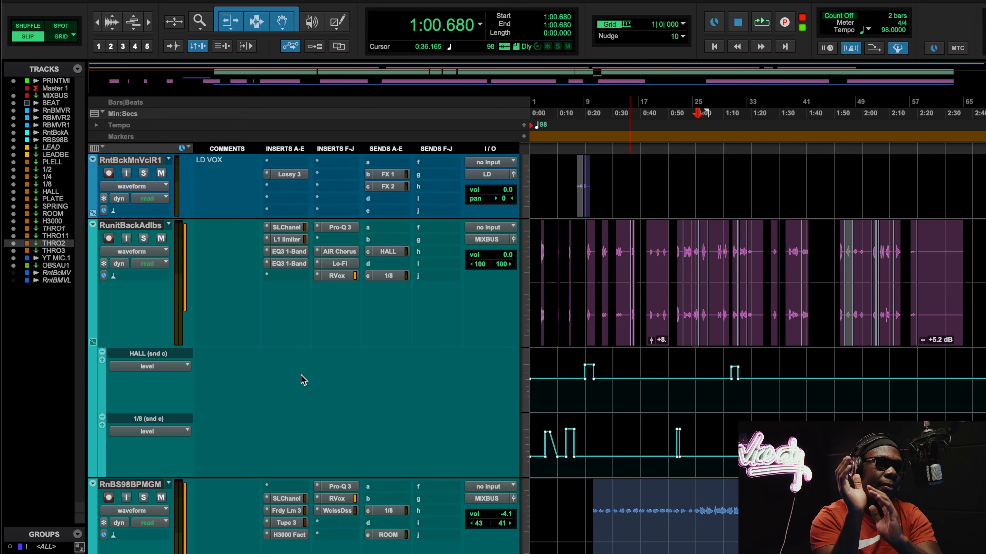
{"action": "scroll", "coordinate": [303, 380], "scroll_direction": "down", "scroll_amount": 5}
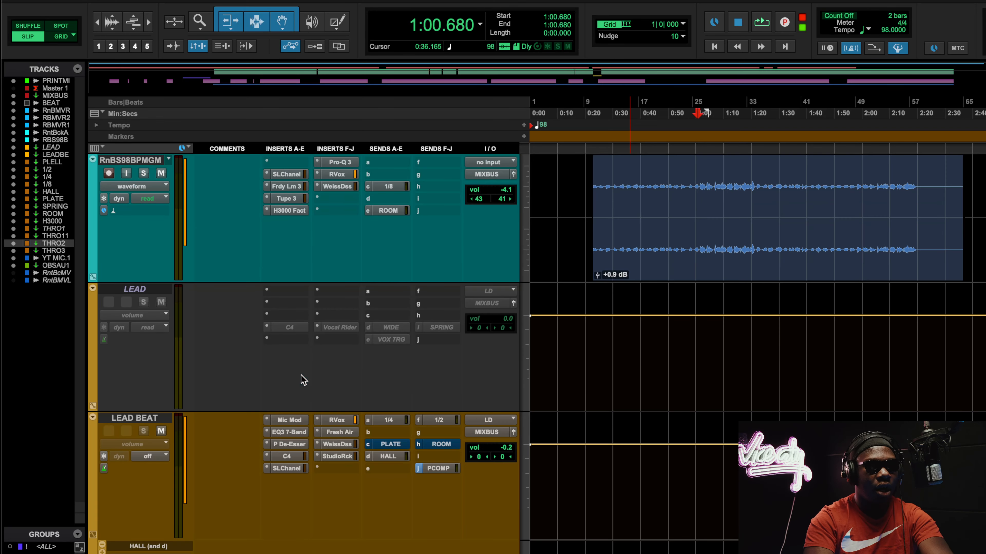
{"action": "left_click", "coordinate": [294, 432]}
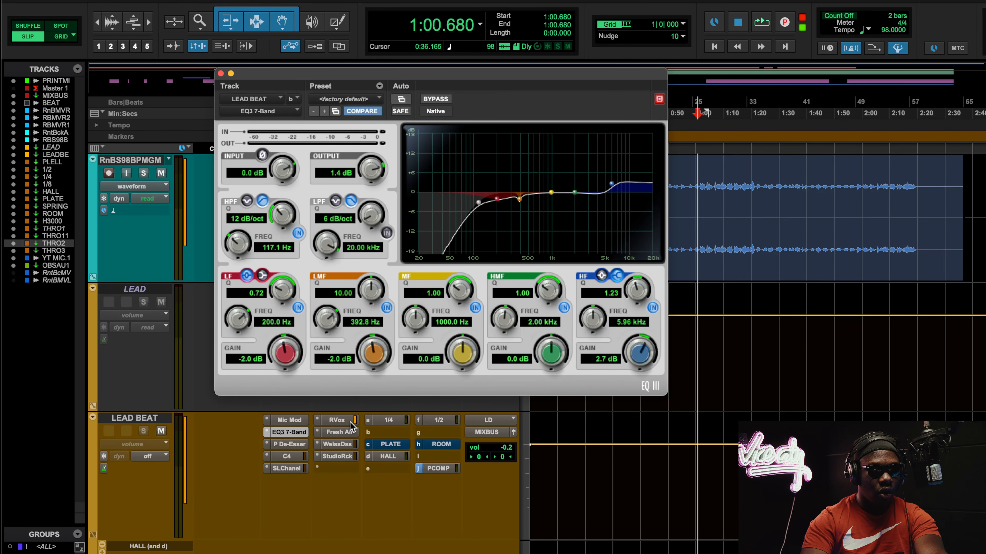
{"action": "left_click", "coordinate": [337, 420]}
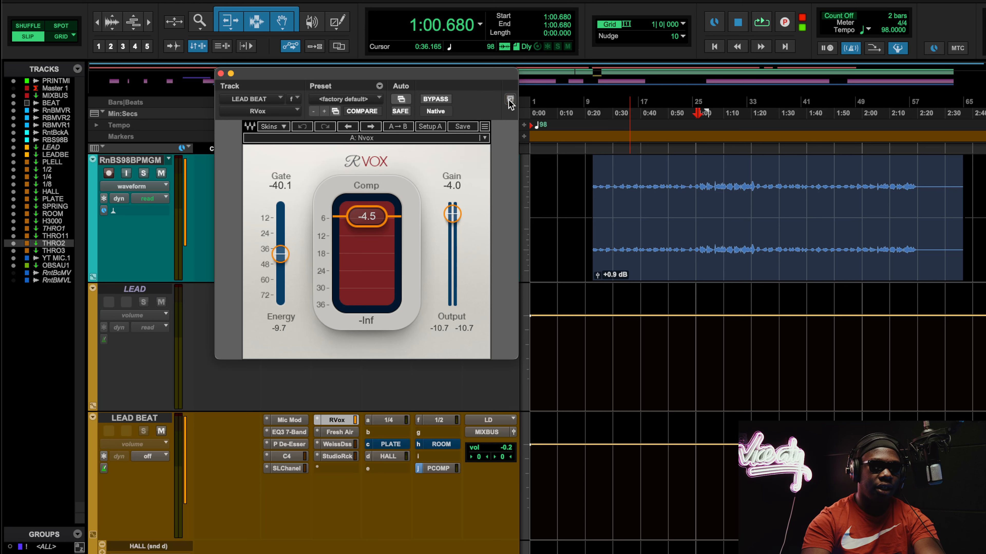
{"action": "left_click_drag", "start_coordinate": [499, 78], "coordinate": [625, 51]}
{"action": "left_click", "coordinate": [291, 432]}
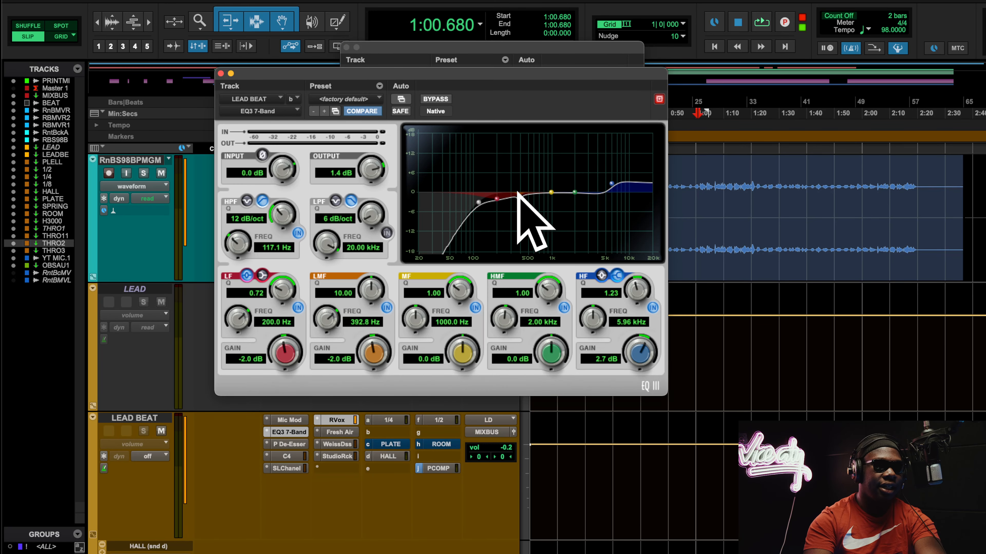
{"action": "left_click", "coordinate": [221, 74]}
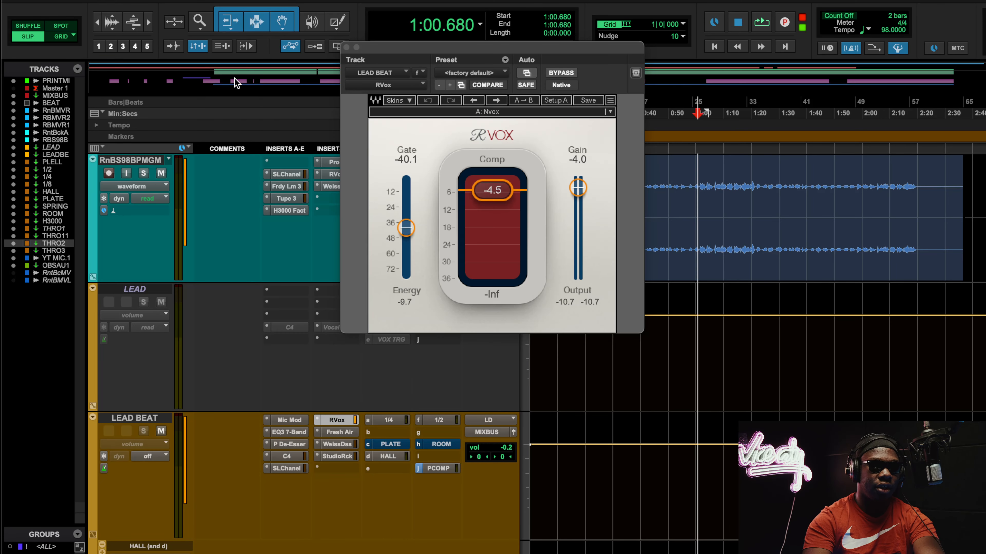
Step: Play from 1:00.680 with RVox bypassed on LEAD BEAT and mute the RnBS98BPMGM track
{"action": "key", "text": "space"}
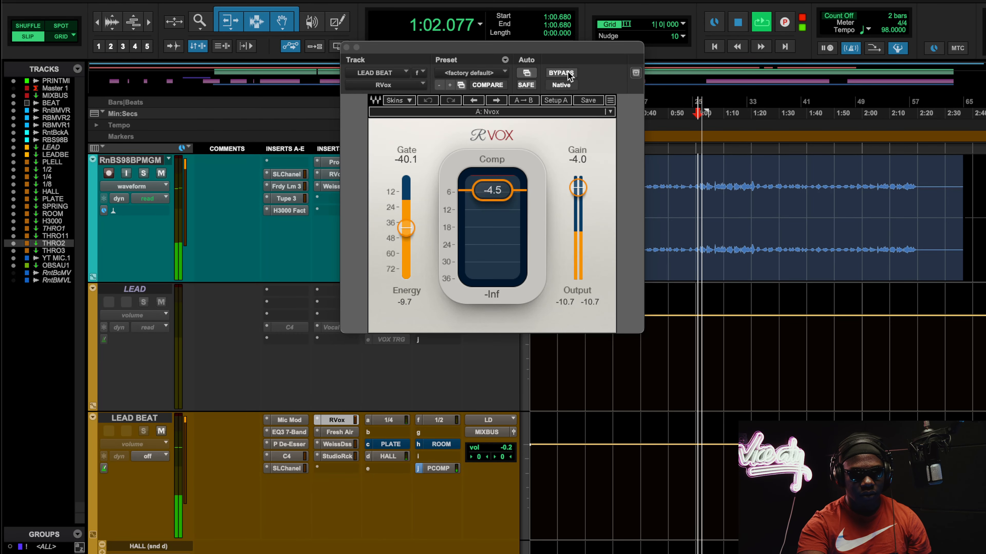
{"action": "left_click", "coordinate": [561, 72]}
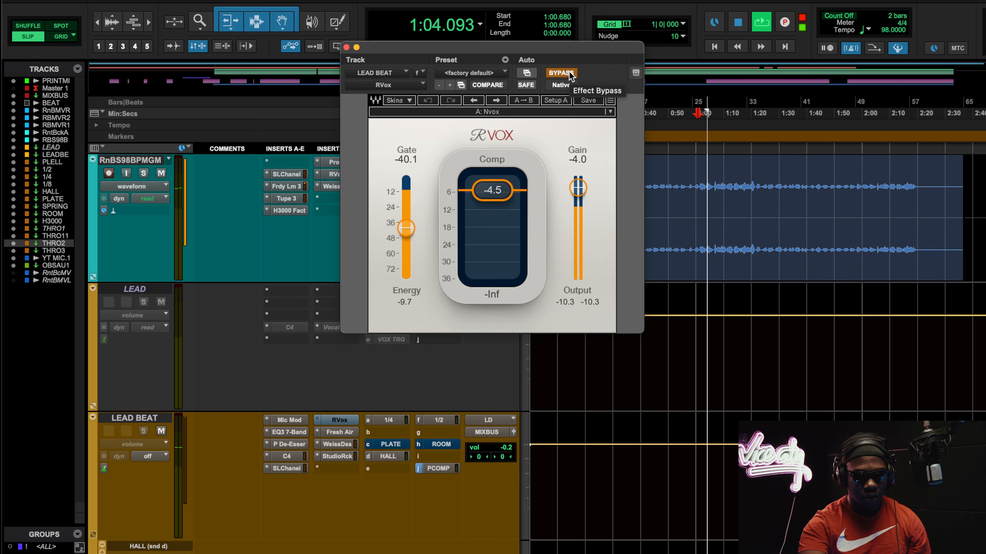
{"action": "scroll", "coordinate": [187, 292], "scroll_direction": "up", "scroll_amount": 10}
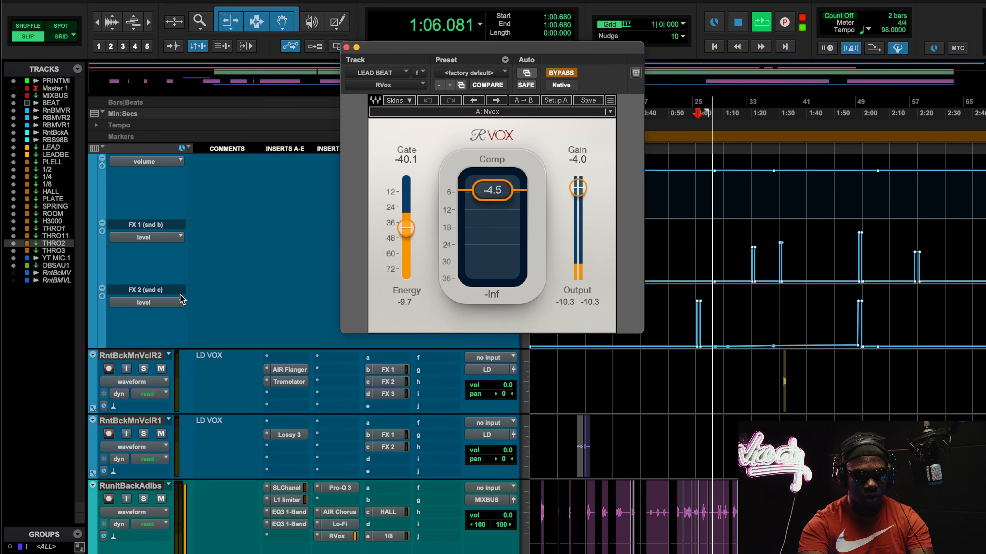
{"action": "scroll", "coordinate": [181, 294], "scroll_direction": "down", "scroll_amount": 15}
{"action": "scroll", "coordinate": [181, 294], "scroll_direction": "up", "scroll_amount": 10}
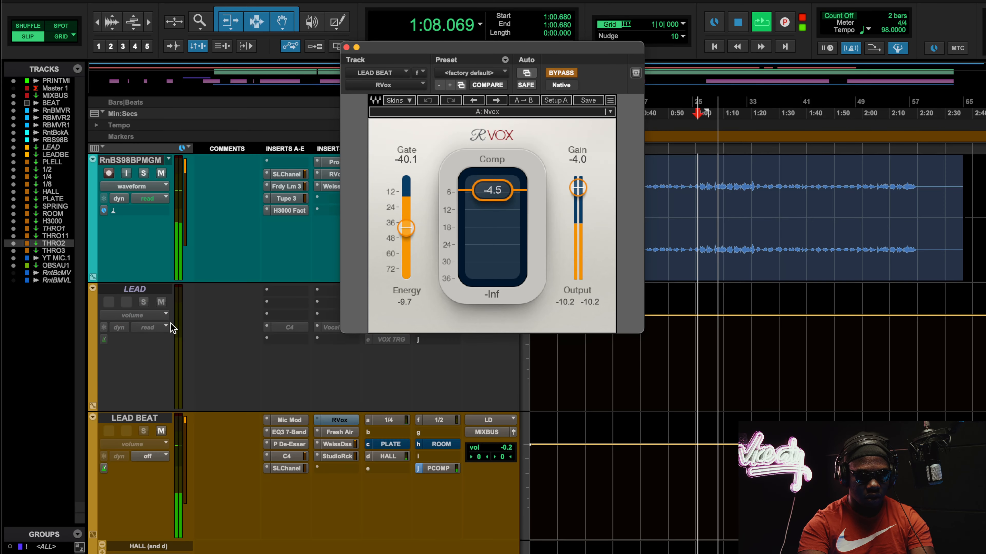
{"action": "left_click", "coordinate": [162, 174]}
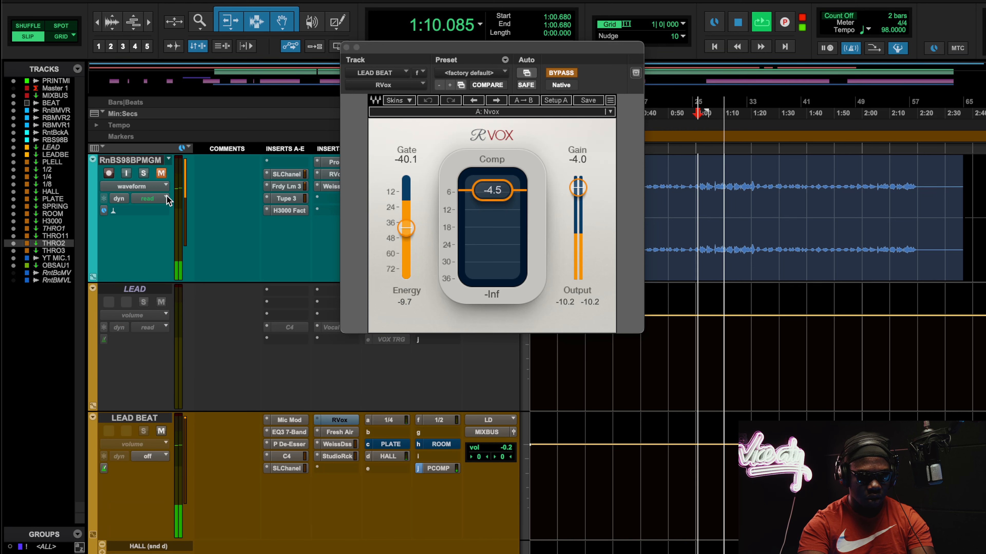
Step: Compare the lead vocal with RVox active and bypassed during playback, finishing with it active and playback stopped
{"action": "left_click", "coordinate": [562, 73]}
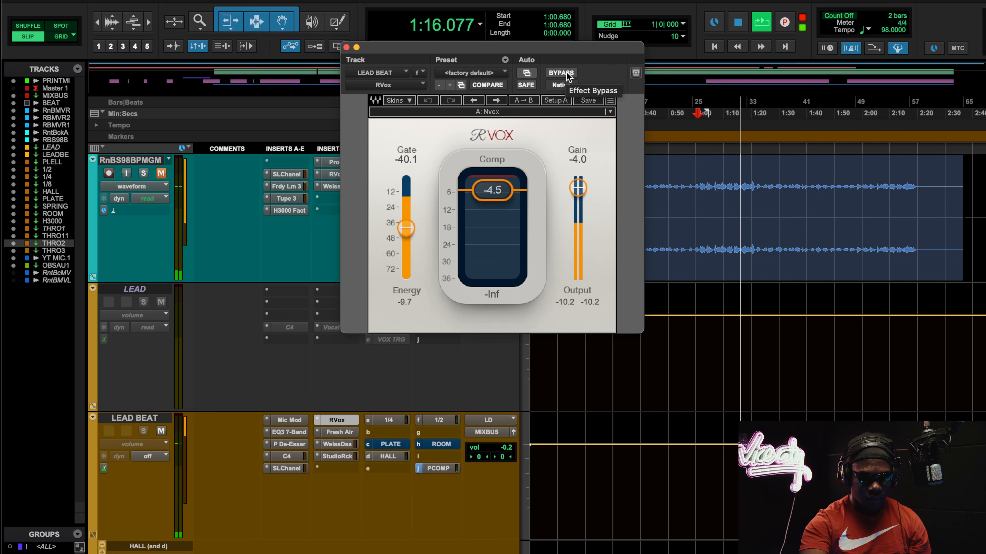
{"action": "left_click", "coordinate": [566, 73]}
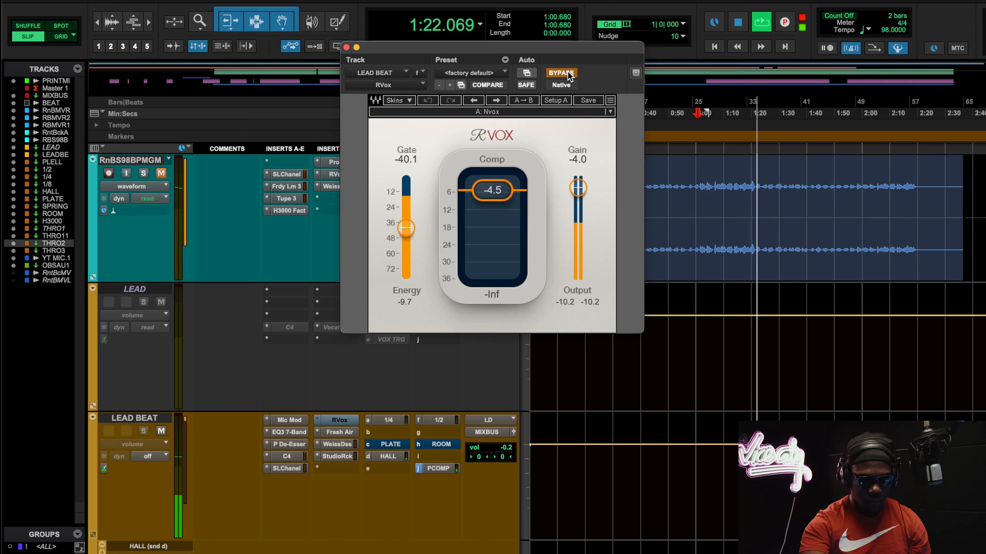
{"action": "left_click", "coordinate": [568, 73]}
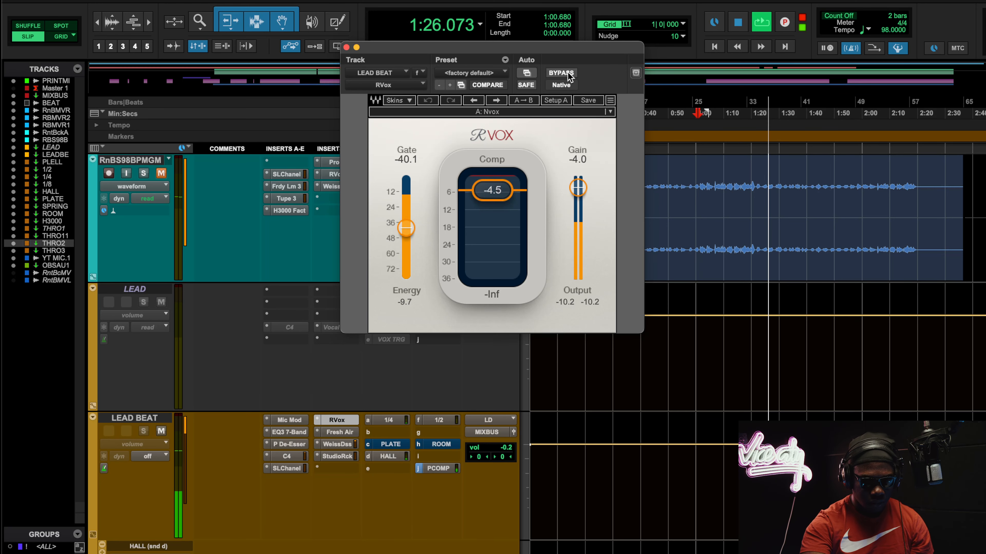
{"action": "left_click", "coordinate": [561, 73]}
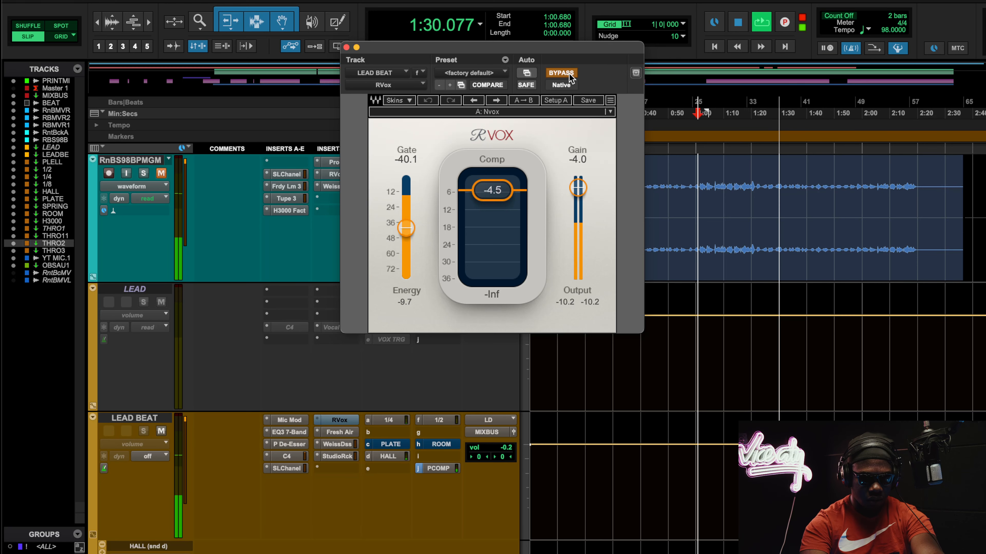
{"action": "left_click", "coordinate": [561, 73]}
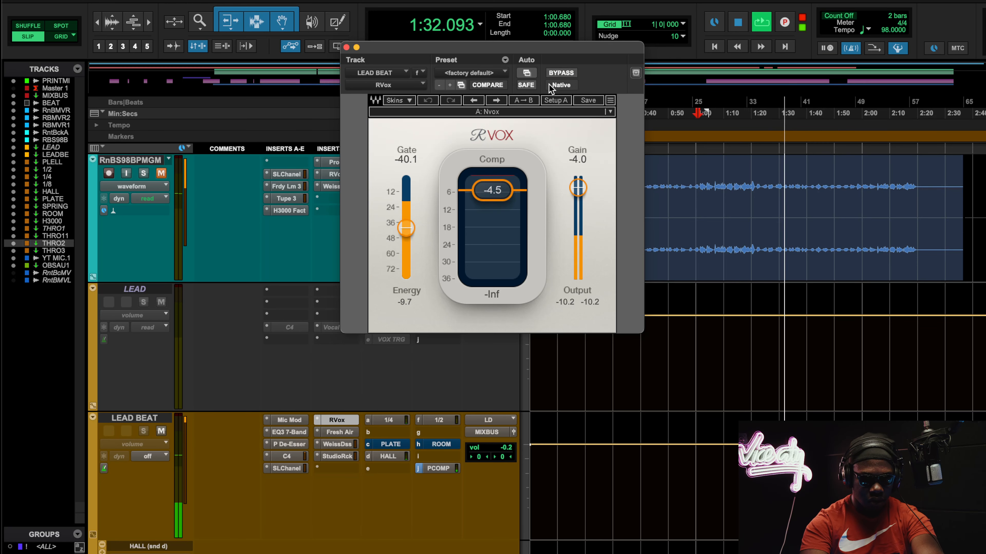
{"action": "key", "text": "space"}
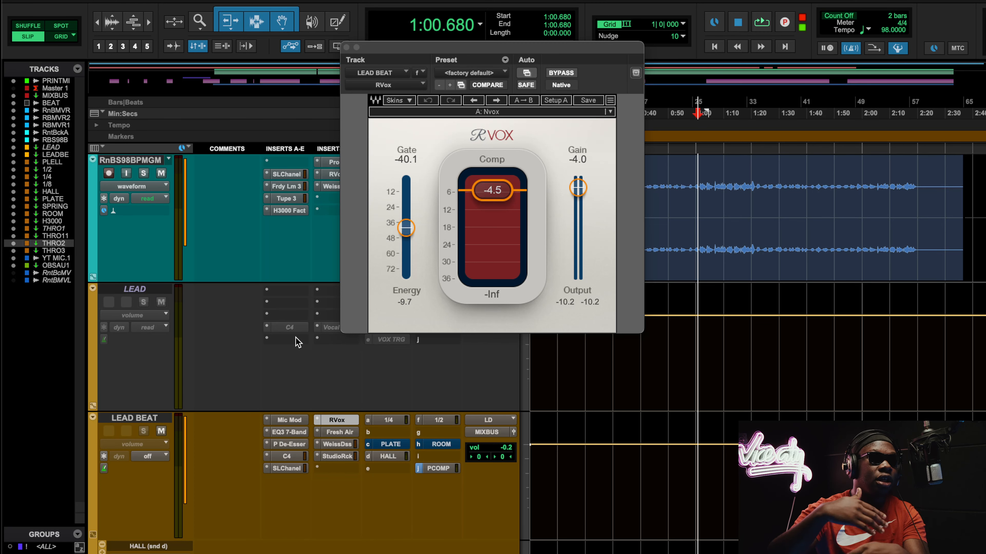
Step: View the Fresh Air settings on the LEAD BEAT track, close them, and open its StudioRack plug-in chain
{"action": "left_click", "coordinate": [339, 430]}
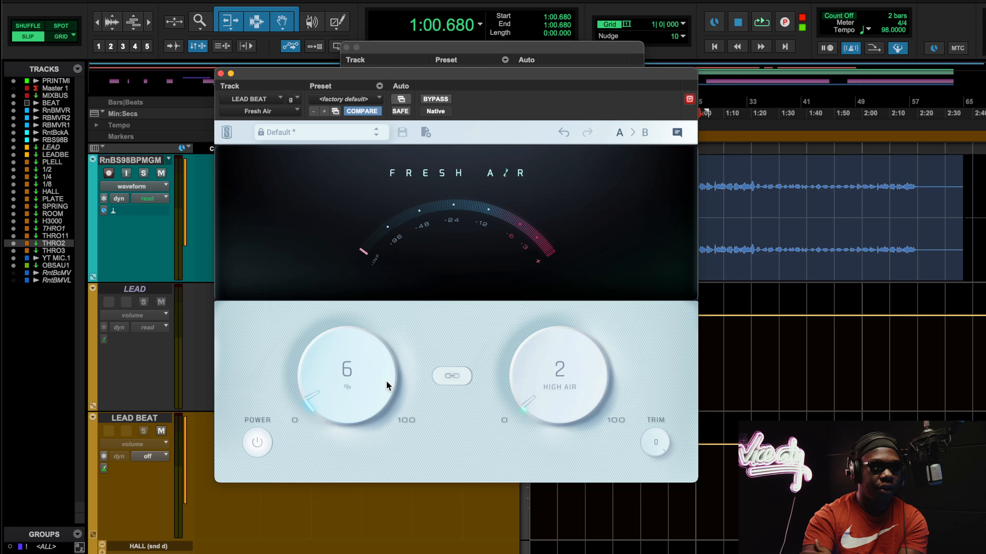
{"action": "left_click", "coordinate": [221, 73]}
{"action": "left_click", "coordinate": [336, 456]}
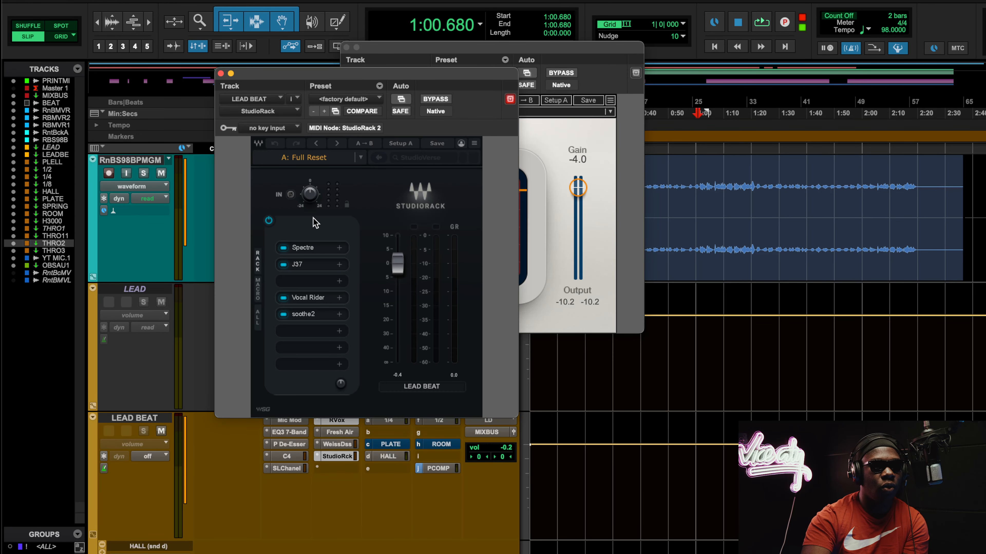
Step: Open Spectre from the LEAD BEAT StudioRack chain and compare its 2.29 kHz band off and on during playback
{"action": "left_click", "coordinate": [307, 248]}
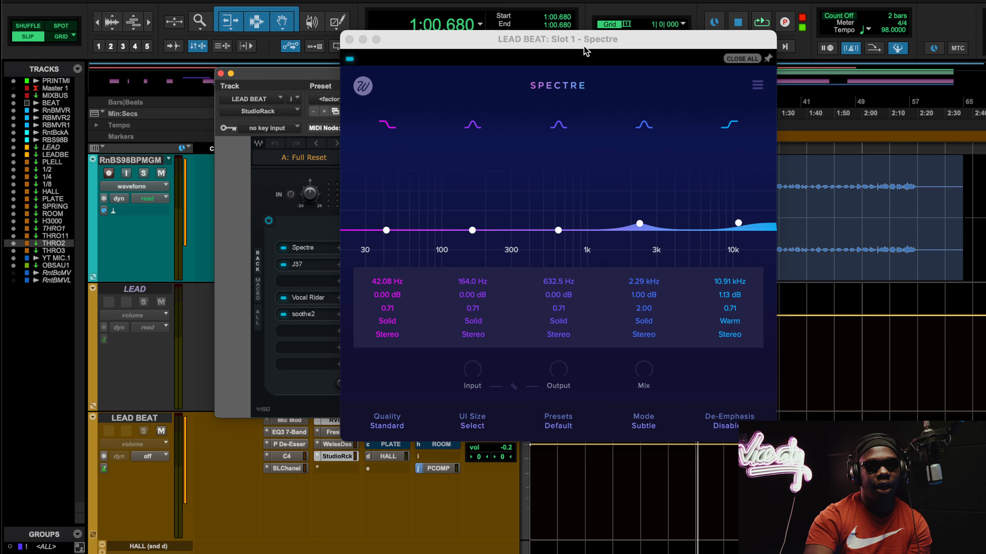
{"action": "left_click_drag", "start_coordinate": [585, 47], "coordinate": [489, 91]}
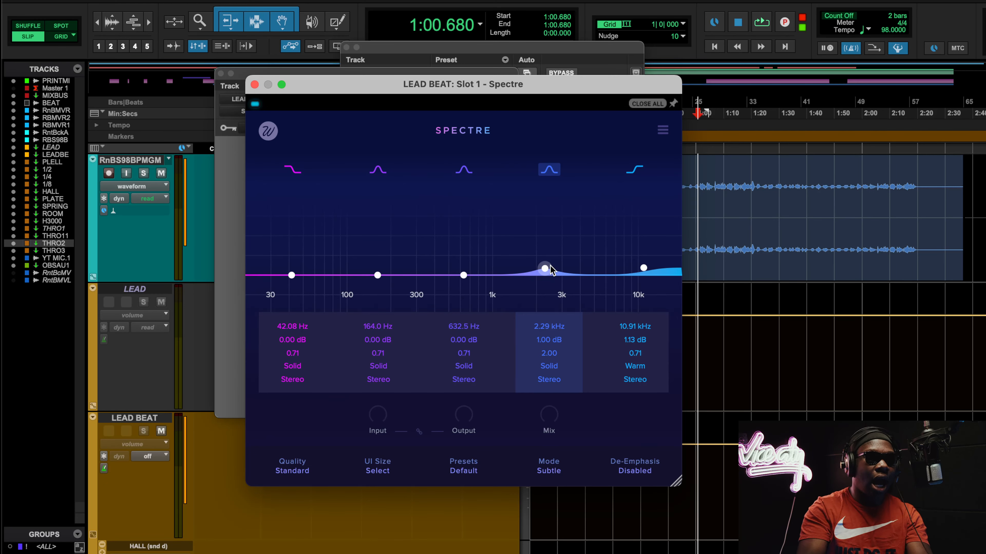
{"action": "key", "text": "space"}
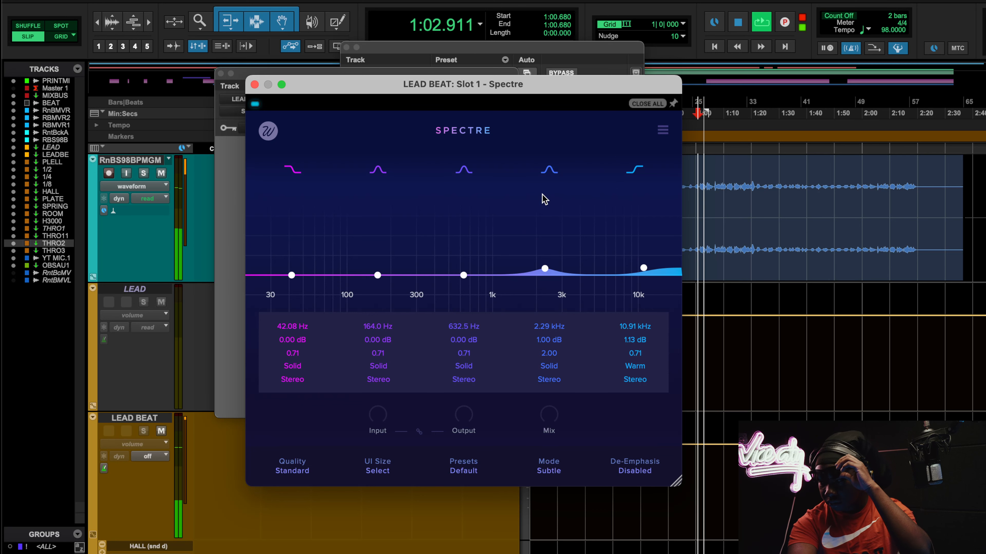
{"action": "left_click", "coordinate": [549, 171]}
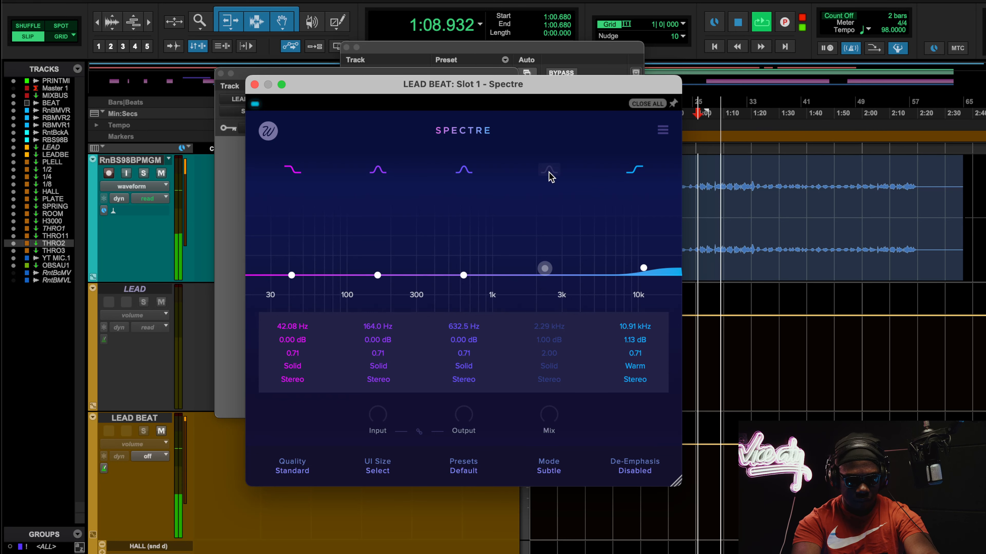
{"action": "left_click", "coordinate": [549, 175]}
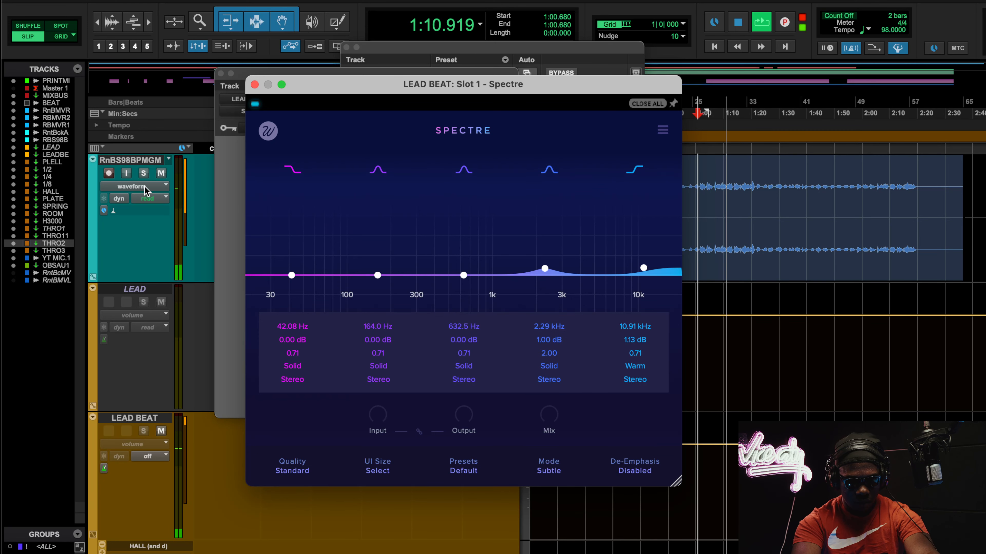
Step: Mute the RnBS98BPMGM track and compare Spectre's 2.29 kHz and 10.91 kHz bands off and on, finishing with both active and playback stopped
{"action": "left_click", "coordinate": [161, 173]}
{"action": "left_click", "coordinate": [556, 173]}
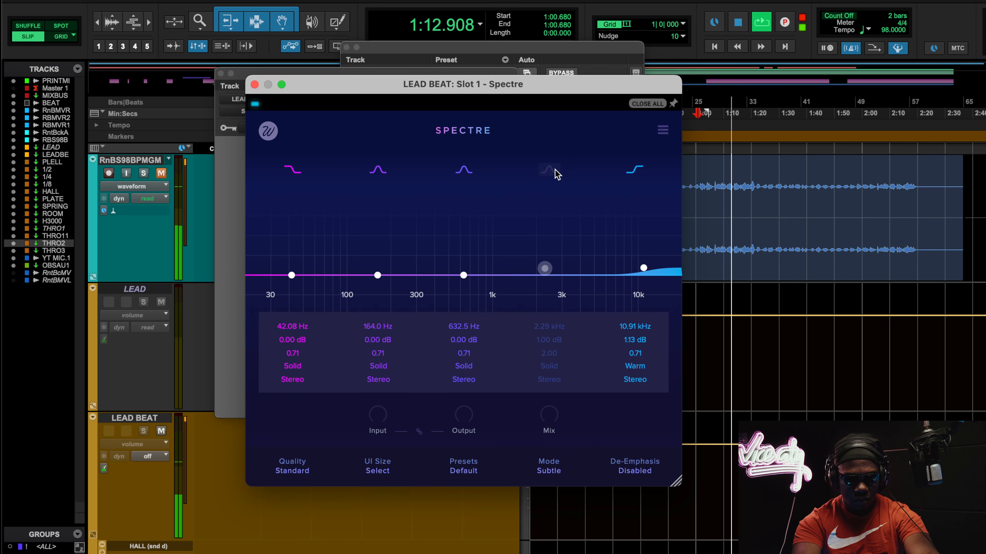
{"action": "left_click", "coordinate": [552, 175]}
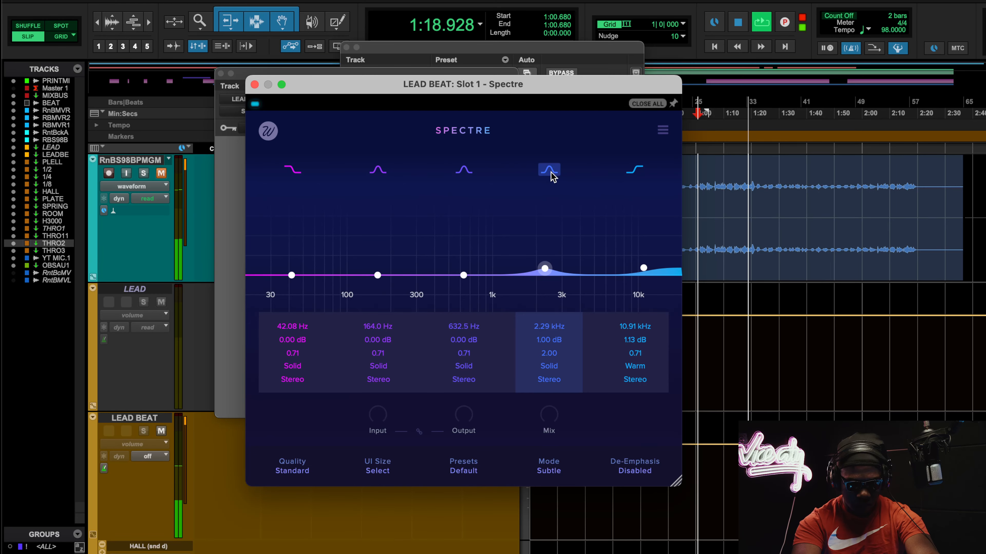
{"action": "left_click", "coordinate": [552, 176]}
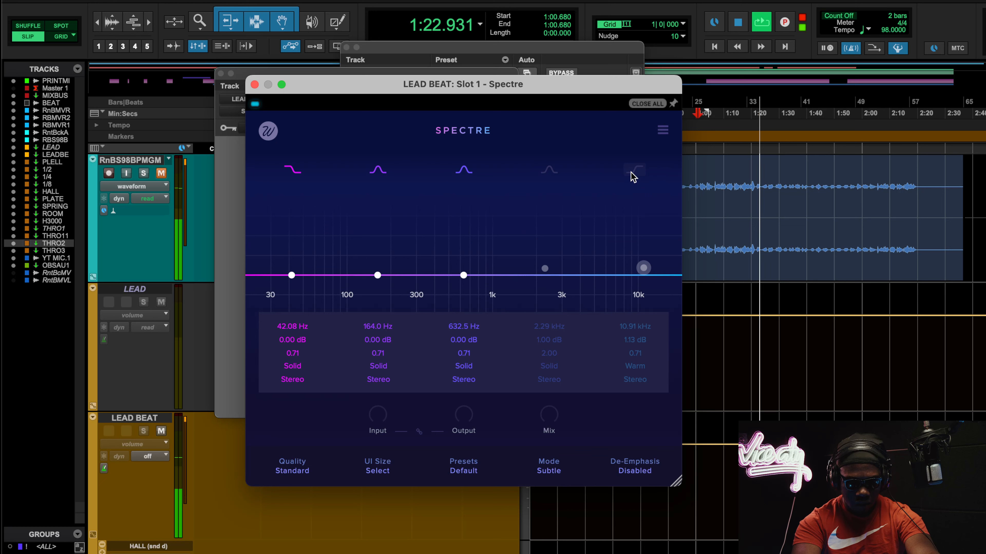
{"action": "left_click", "coordinate": [549, 170]}
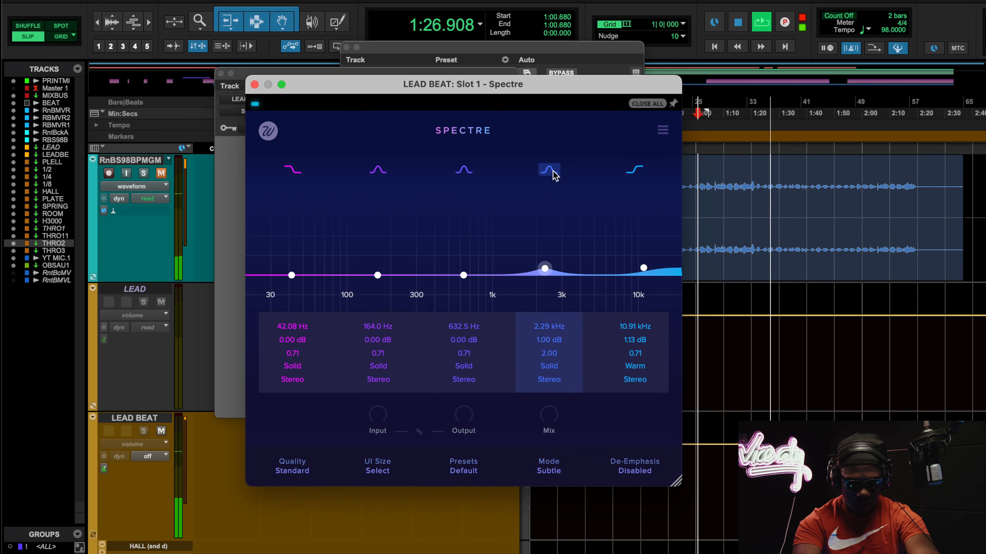
{"action": "left_click", "coordinate": [553, 176]}
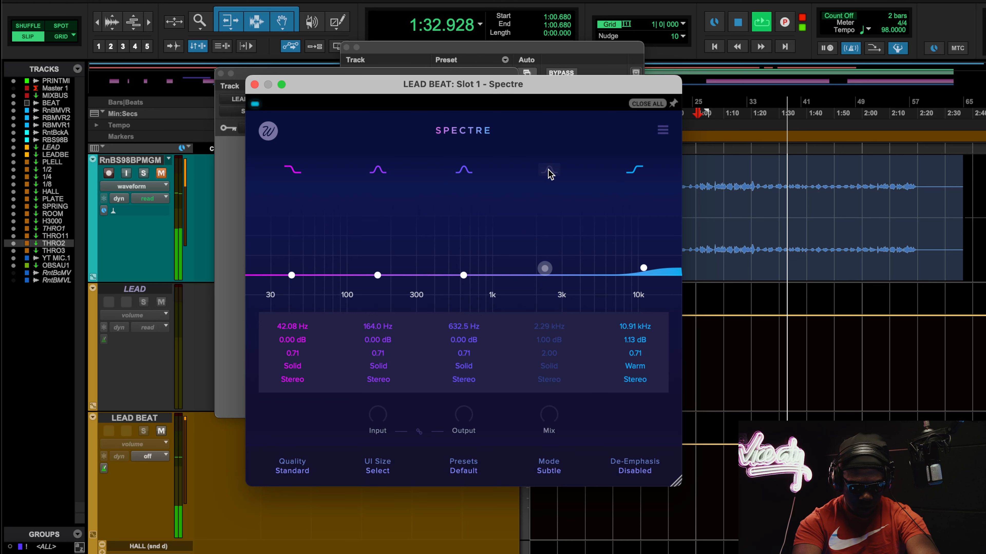
{"action": "left_click", "coordinate": [550, 172]}
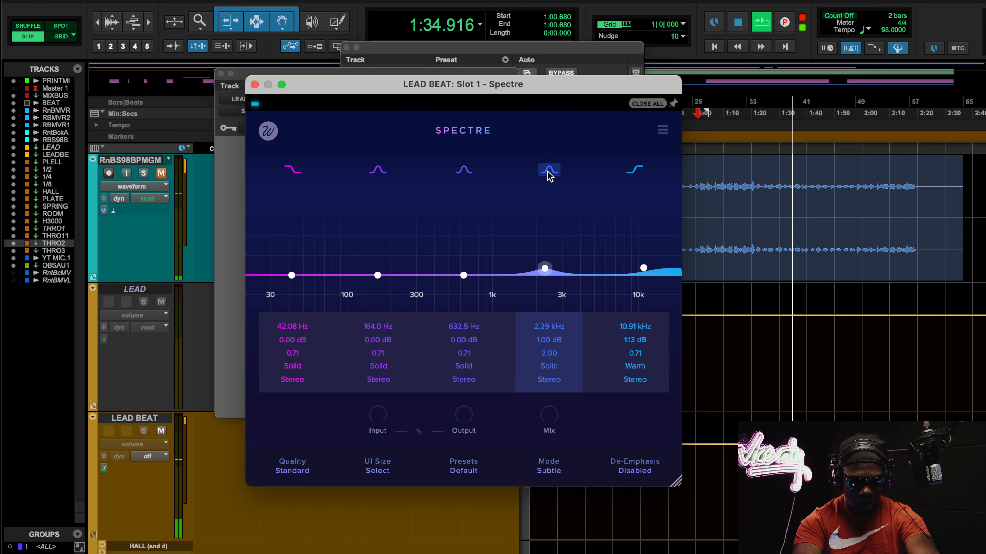
{"action": "key", "text": "space"}
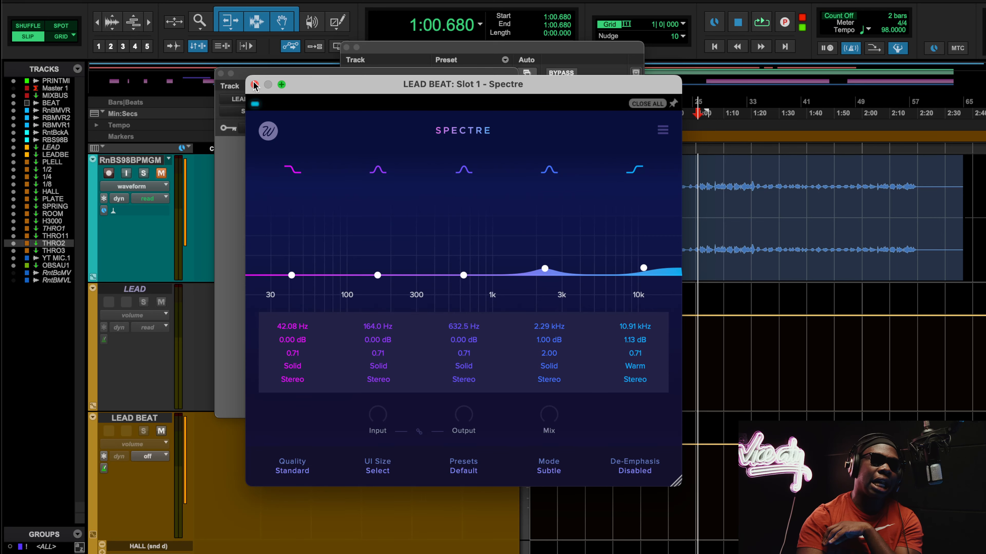
Step: Close the Spectre window and view the J37 tape settings from the LEAD BEAT StudioRack chain
{"action": "left_click", "coordinate": [255, 104]}
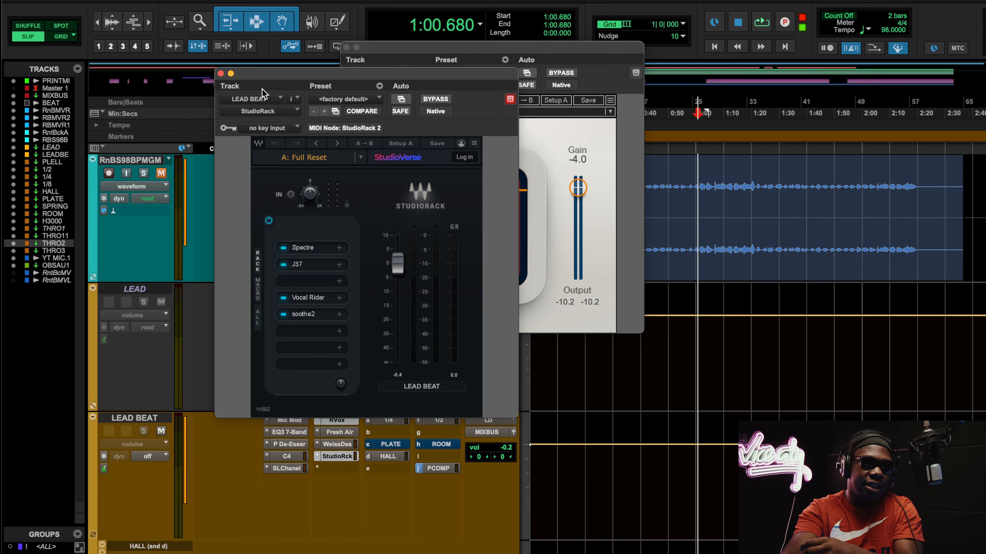
{"action": "left_click", "coordinate": [305, 268]}
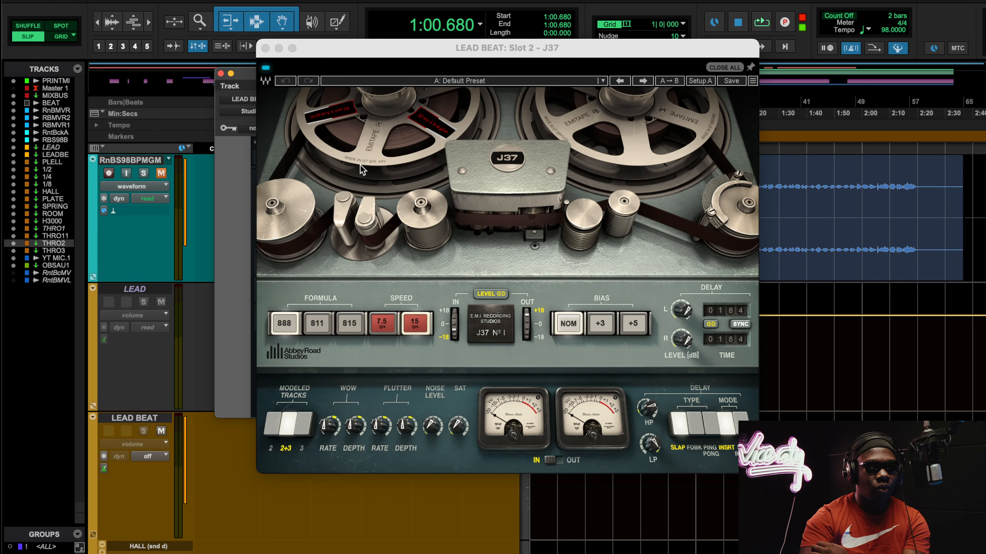
{"action": "left_click_drag", "start_coordinate": [373, 55], "coordinate": [302, 68]}
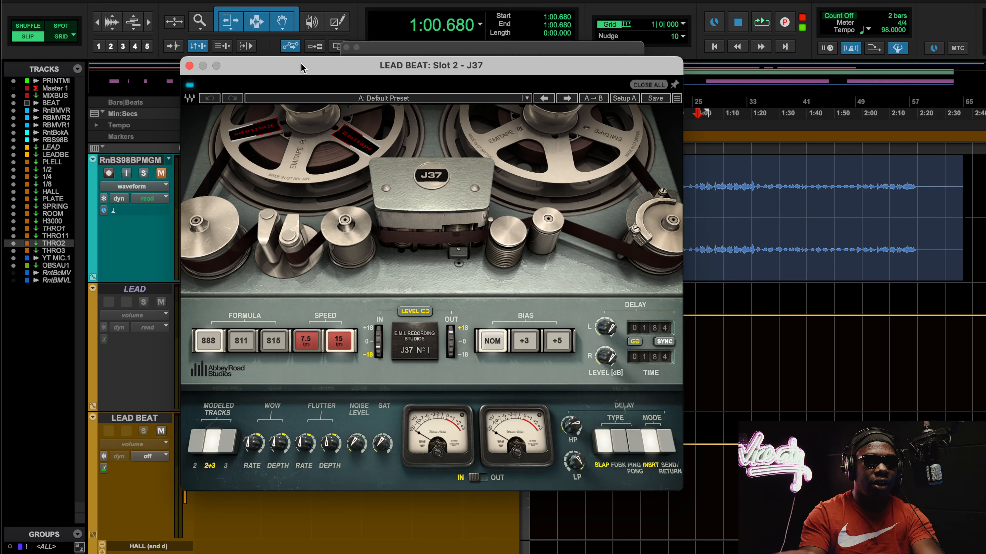
Step: Compare the lead vocal with J37 active and bypassed during playback from 1:00.680, finishing with it active and playback stopped
{"action": "key", "text": "space"}
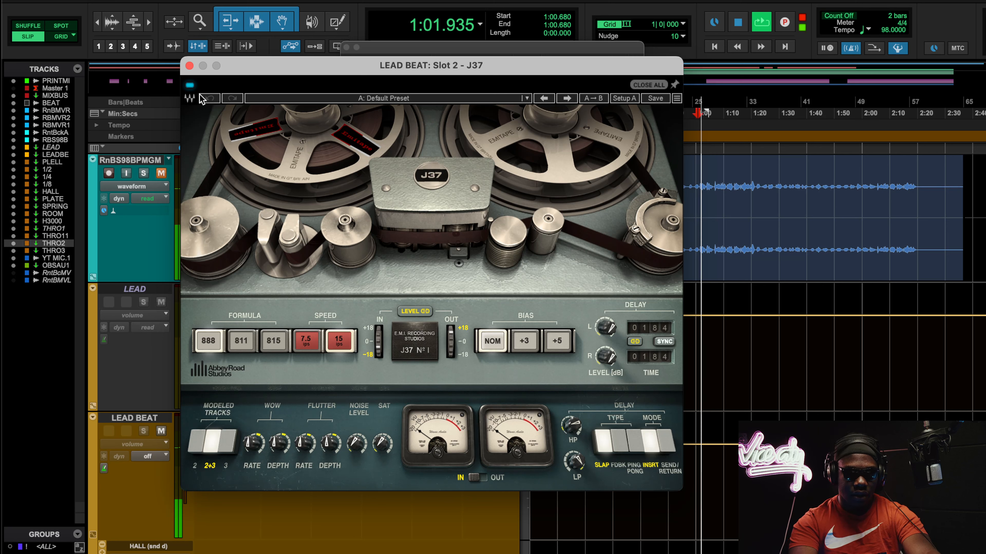
{"action": "left_click", "coordinate": [189, 85]}
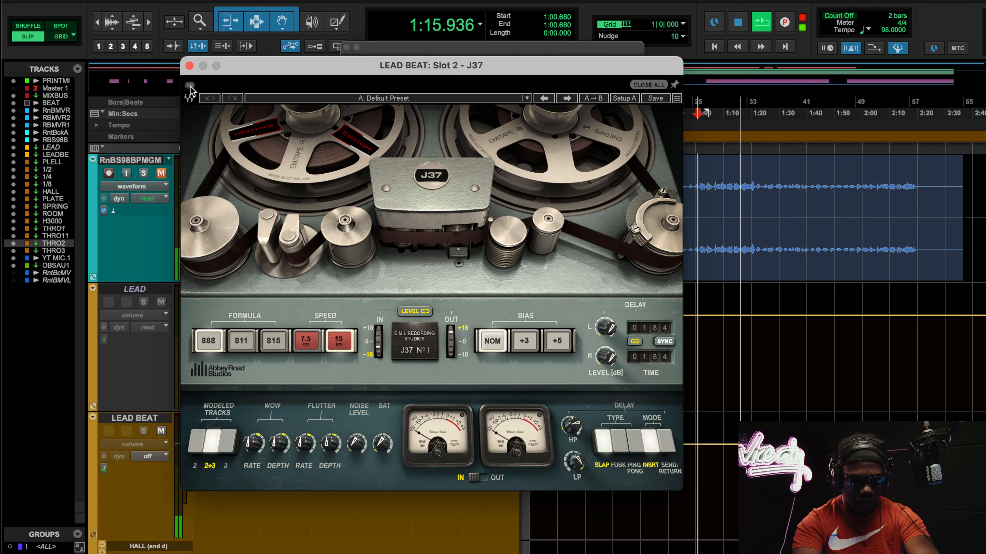
{"action": "left_click", "coordinate": [190, 85]}
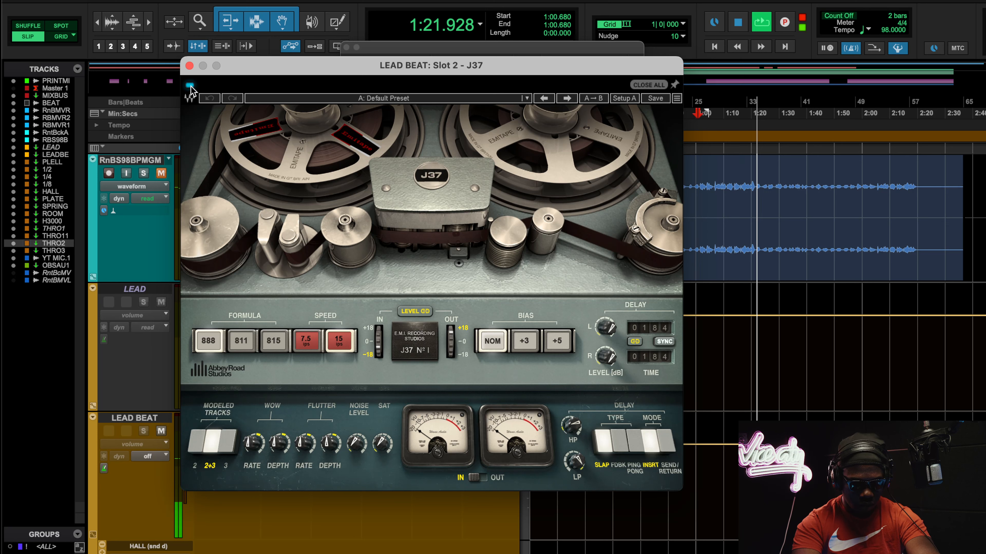
{"action": "left_click", "coordinate": [189, 86]}
{"action": "left_click", "coordinate": [190, 86]}
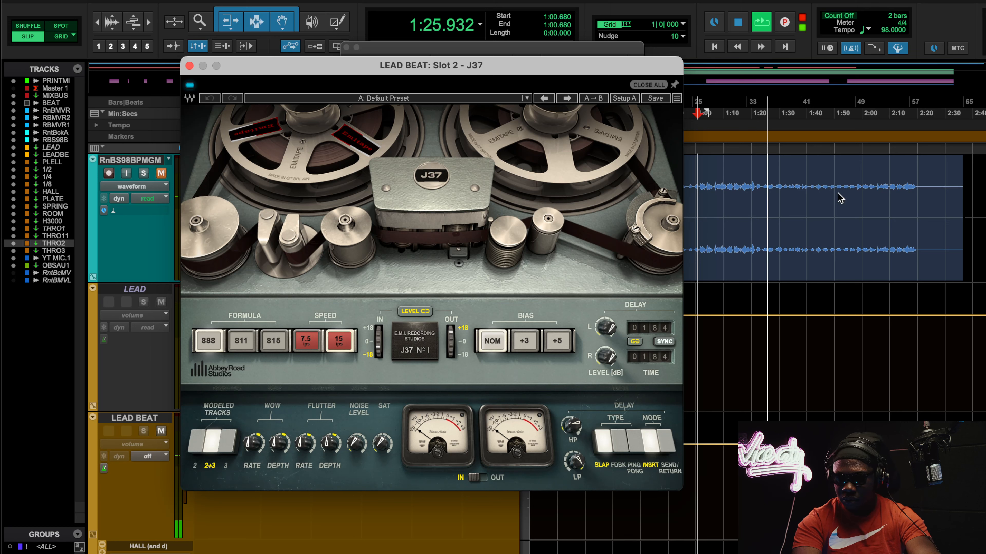
{"action": "key", "text": "space"}
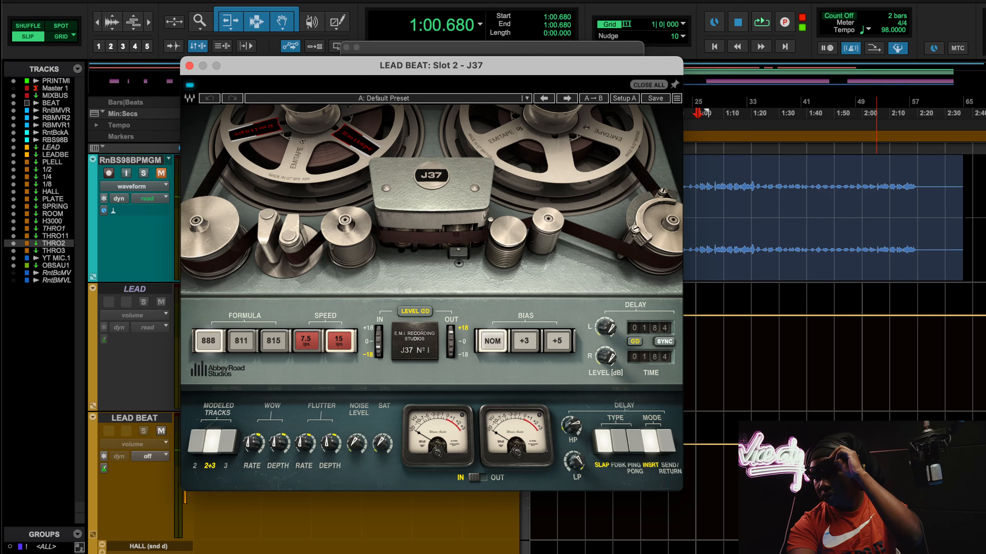